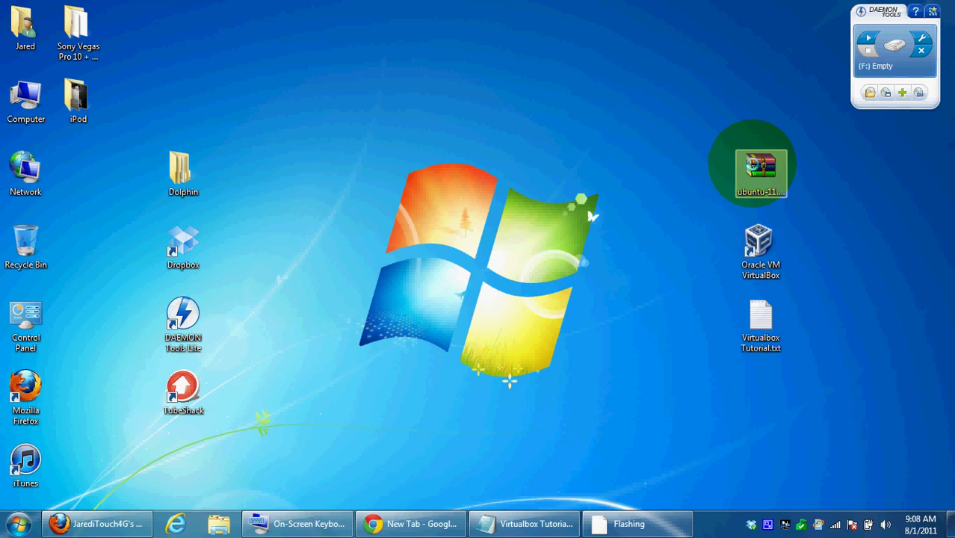
left_click(750, 168)
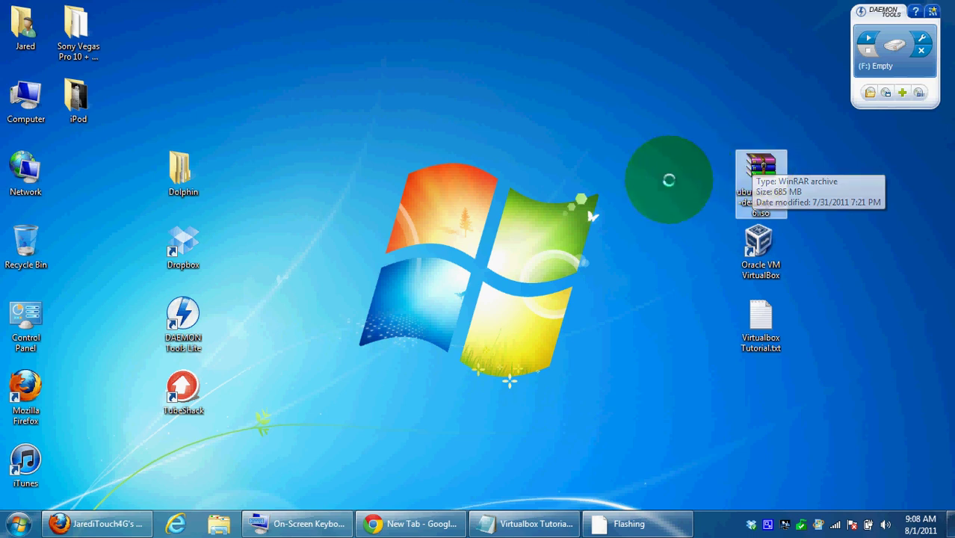
left_click(668, 180)
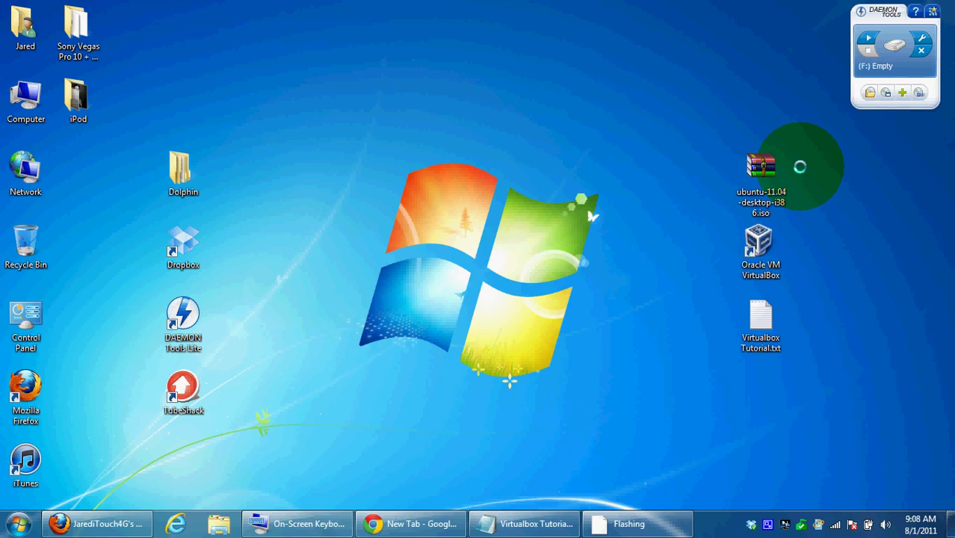
left_click(751, 238)
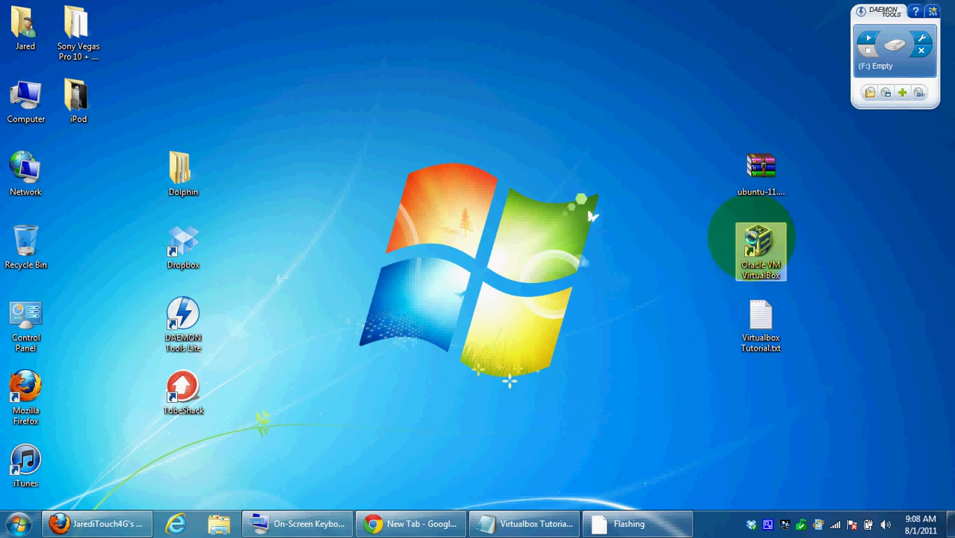
left_click(619, 228)
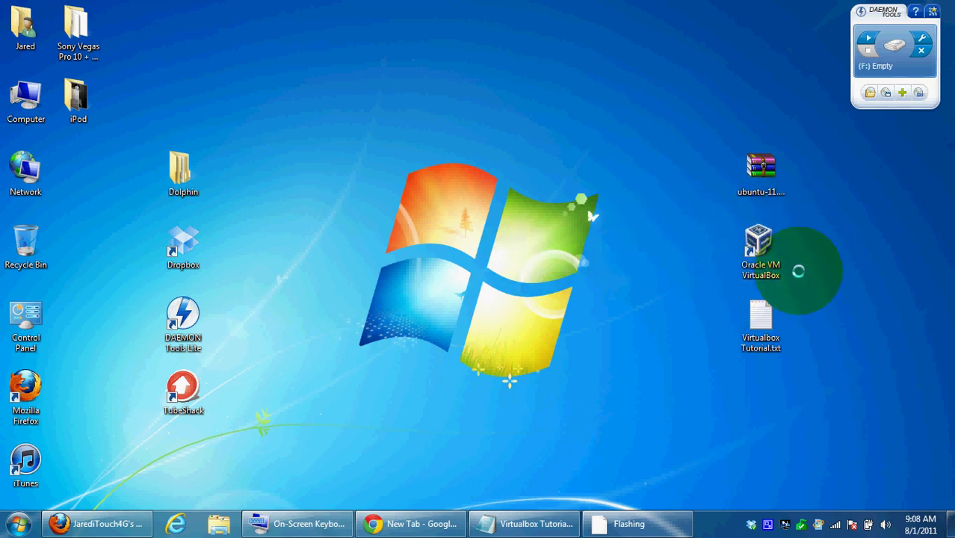
Launch Oracle VM VirtualBox and start creating a new virtual machine, continuing past the wizard's welcome page.
left_click(761, 232)
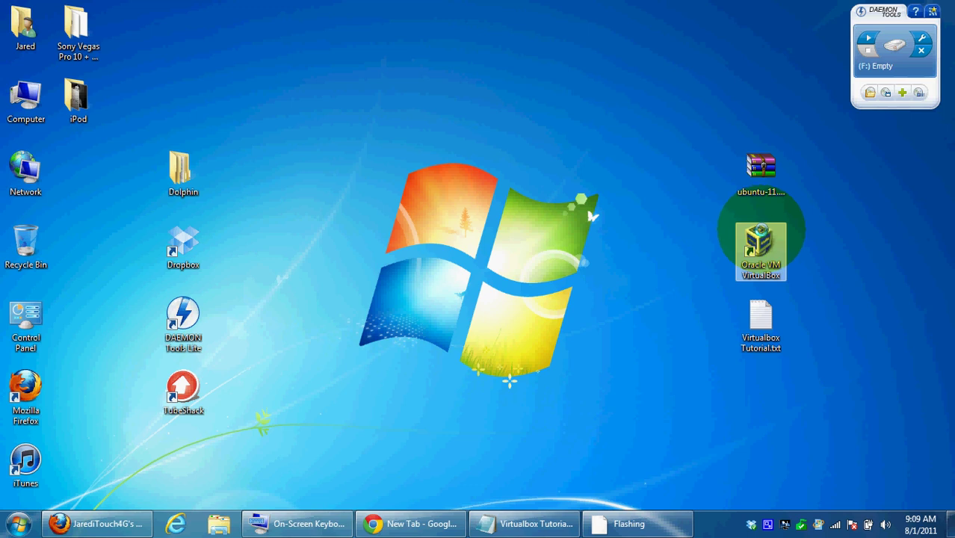
double_click(760, 233)
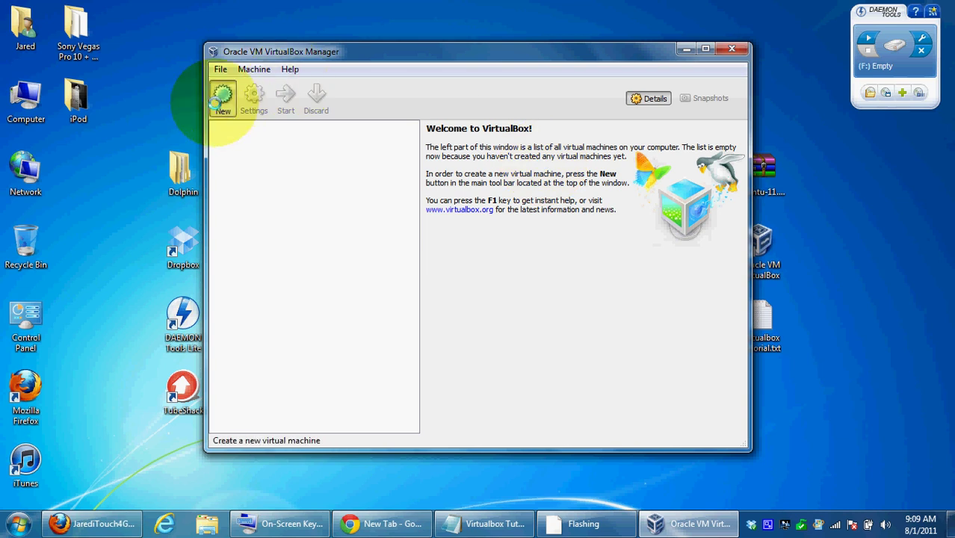
left_click(220, 99)
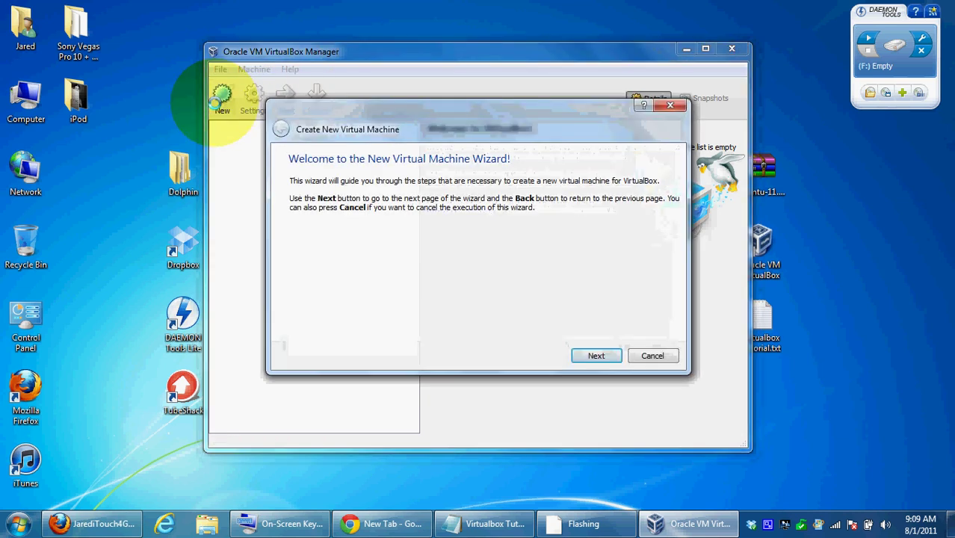
left_click(590, 354)
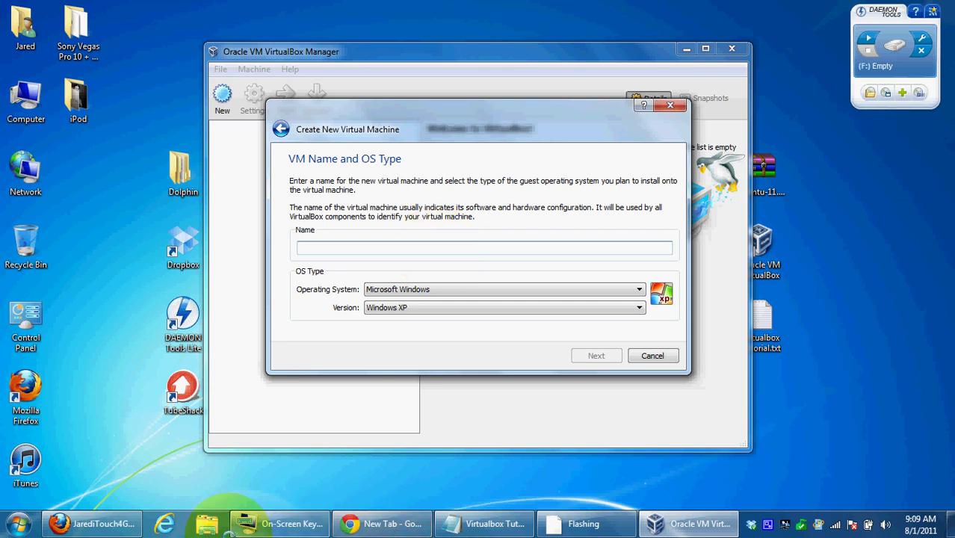
Bring up the On-Screen Keyboard, move it below the wizard's name field and make that field ready for entry.
left_click(281, 523)
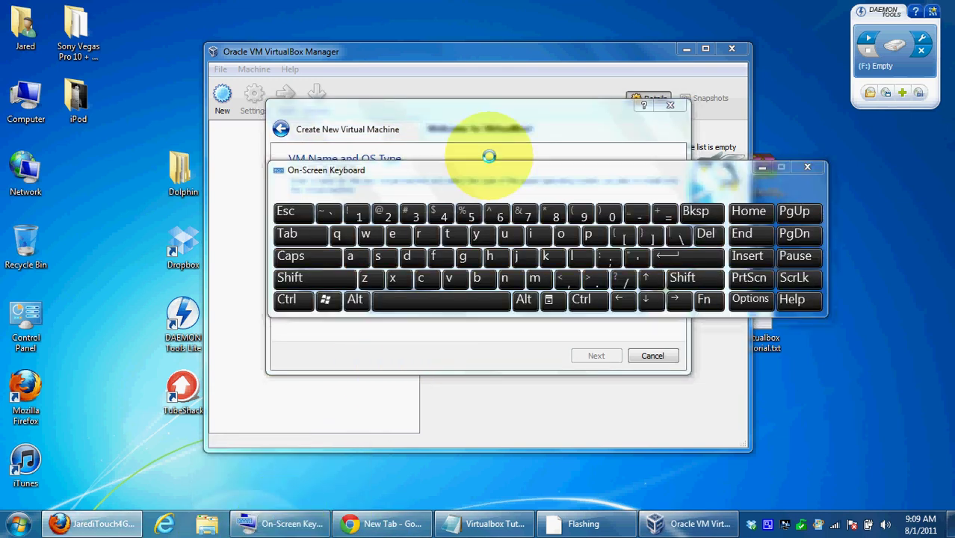
left_click_drag(482, 166, 422, 349)
left_click(380, 256)
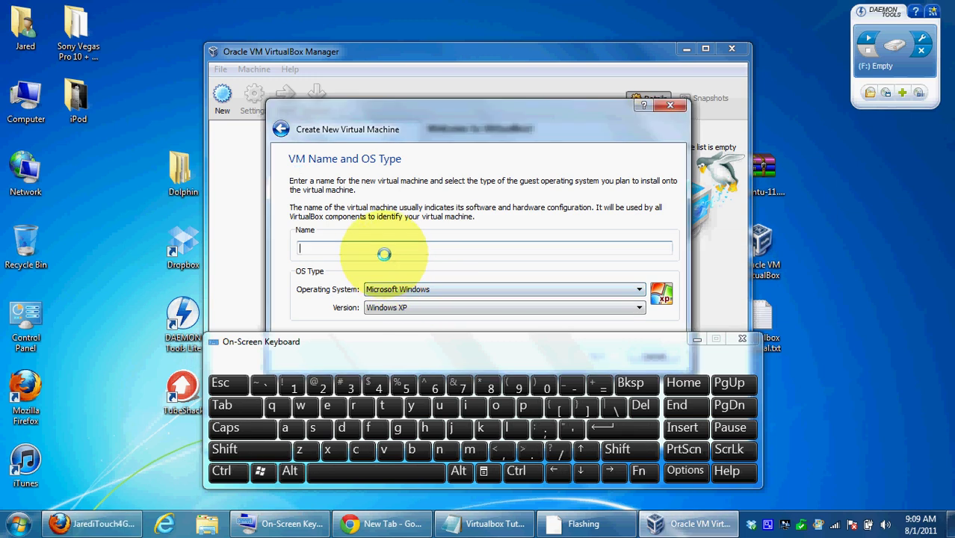
Name the virtual machine Ubuntu, accept Linux and Ubuntu as its OS type, and put the on-screen keyboard away.
type("U")
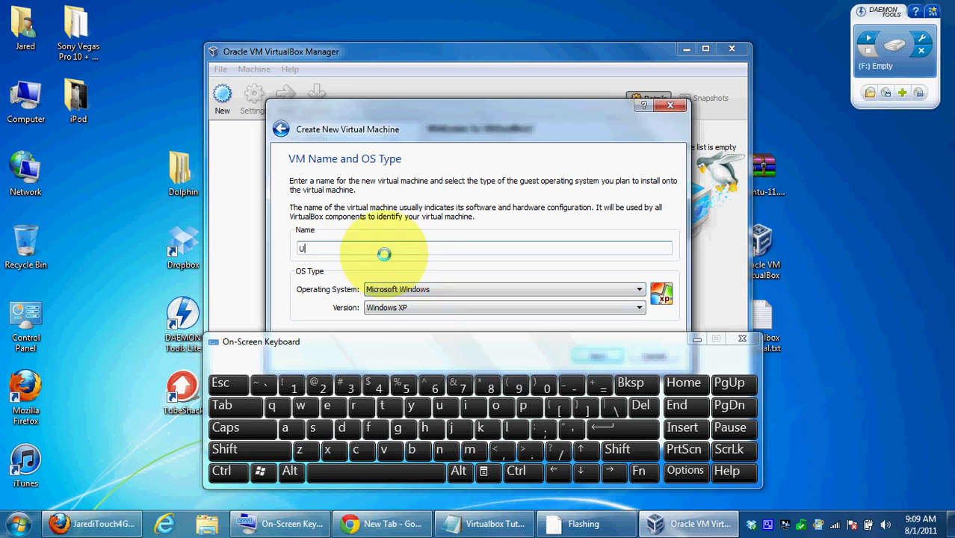
left_click(412, 449)
left_click(439, 405)
left_click(446, 450)
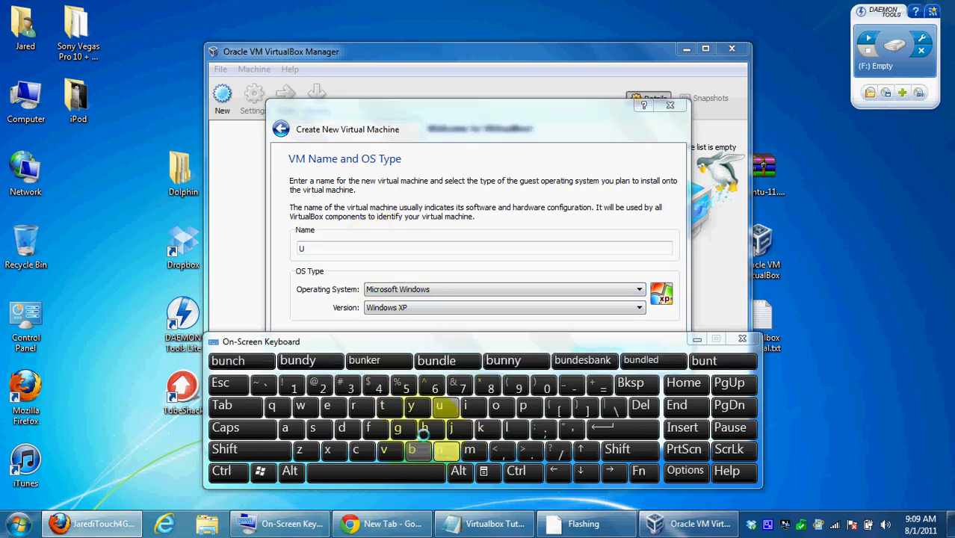
left_click(381, 248)
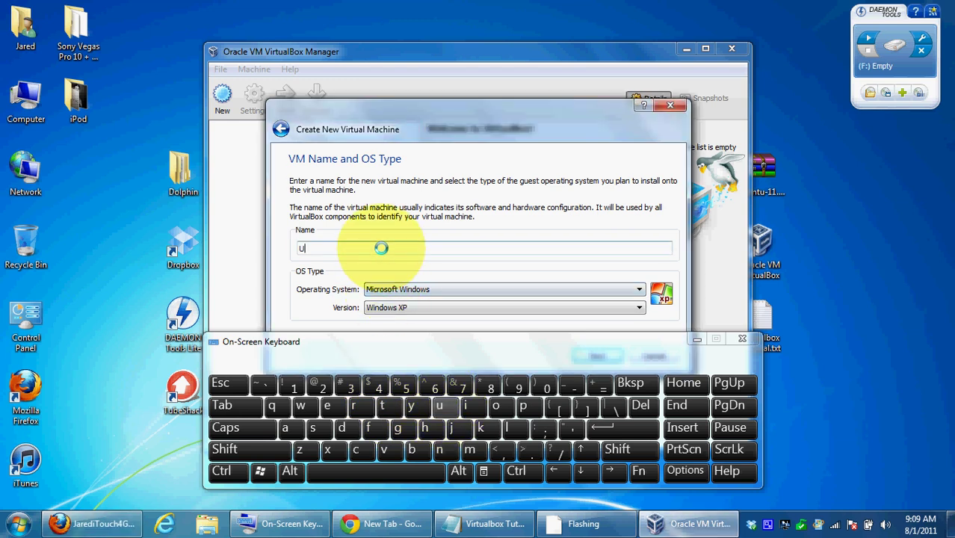
left_click(411, 449)
left_click(439, 405)
left_click(444, 450)
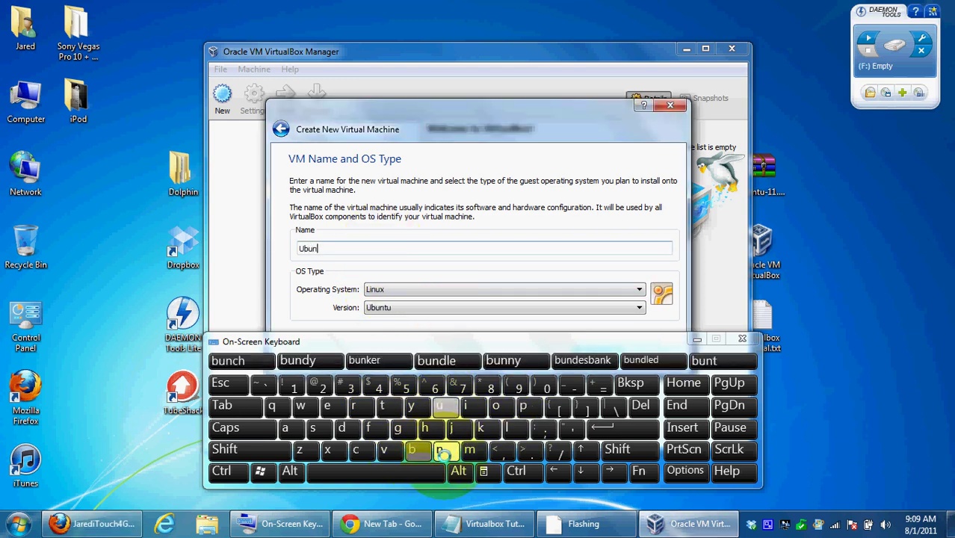
left_click(382, 405)
left_click(439, 405)
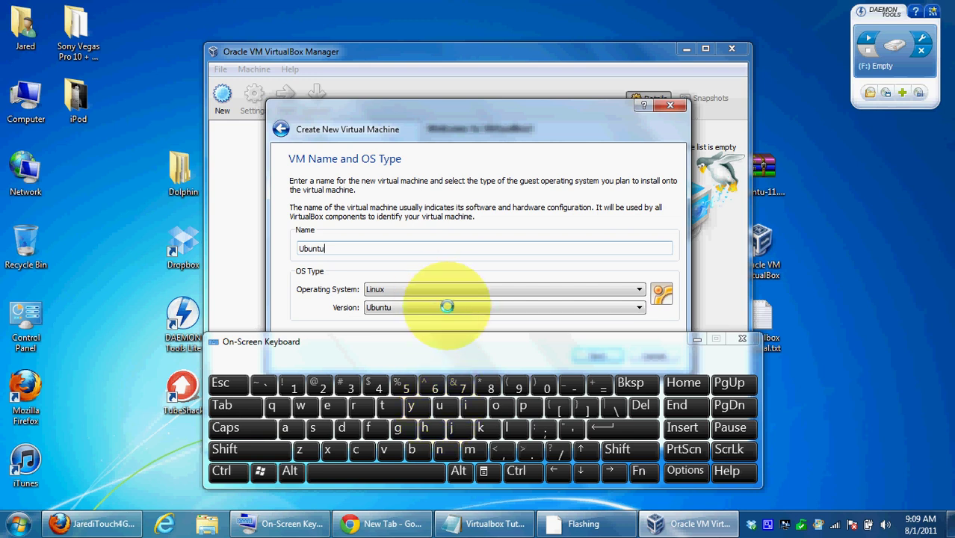
left_click(698, 340)
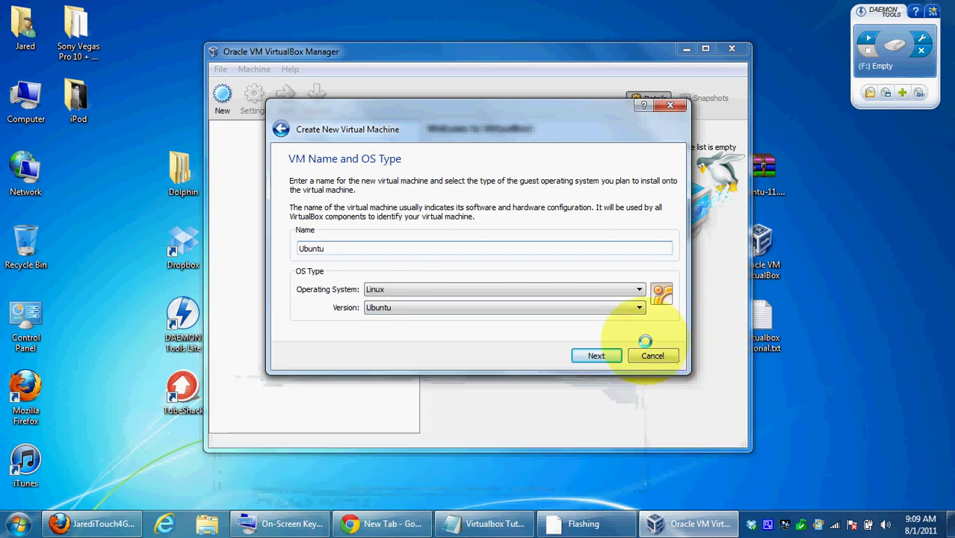
left_click(594, 354)
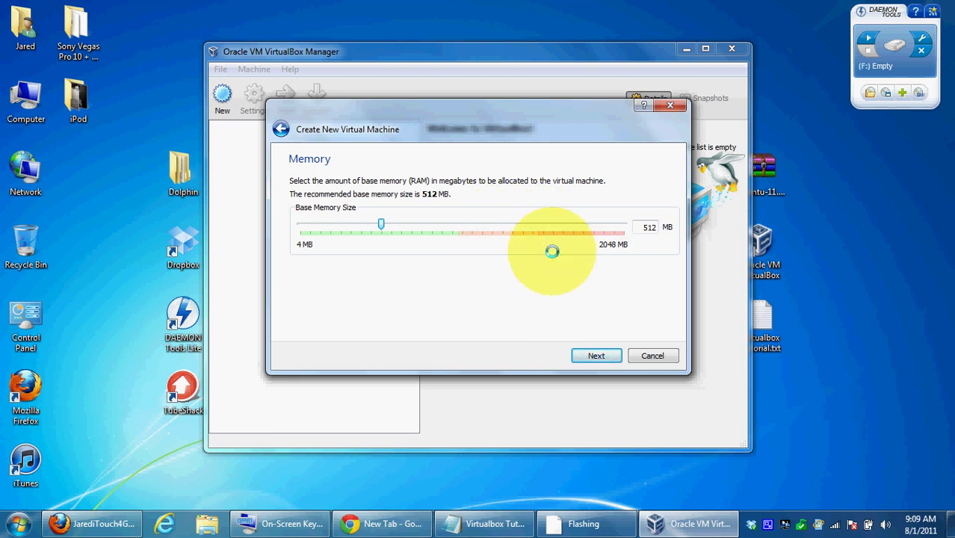
Accept 512 MB of base memory and choose to create a new boot hard disk.
left_click(597, 355)
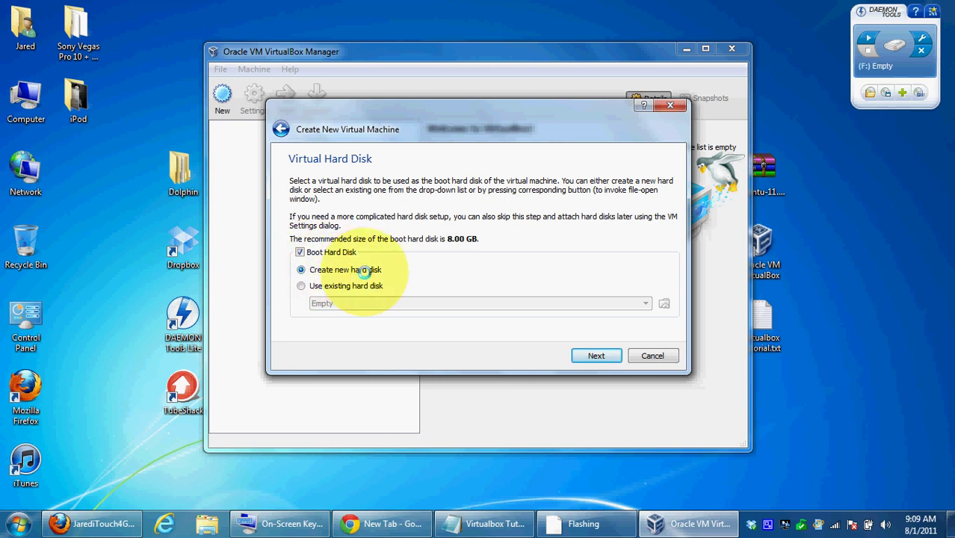
left_click(584, 353)
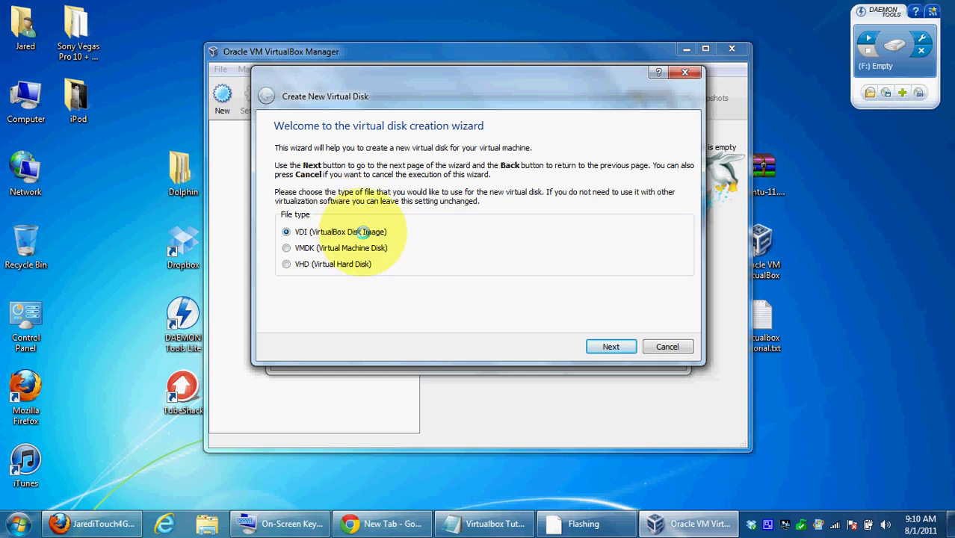
Create a dynamically allocated 8.00 GB VDI disk named Ubuntu and finish creating the virtual machine.
left_click(608, 344)
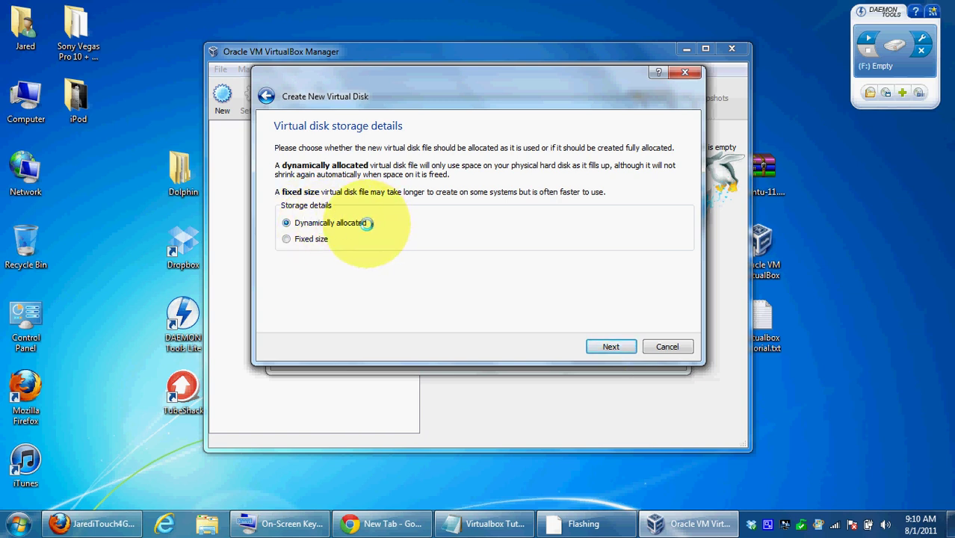
left_click(611, 346)
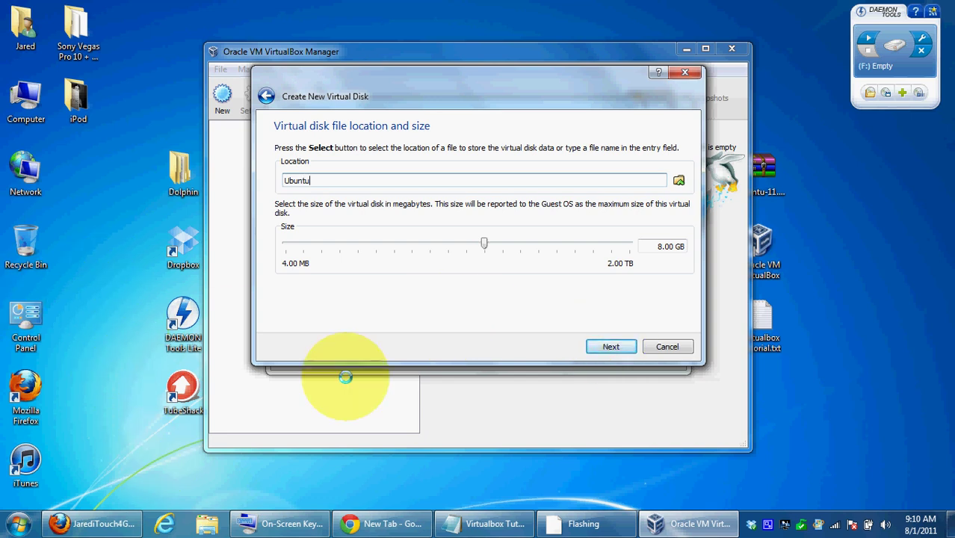
left_click(597, 344)
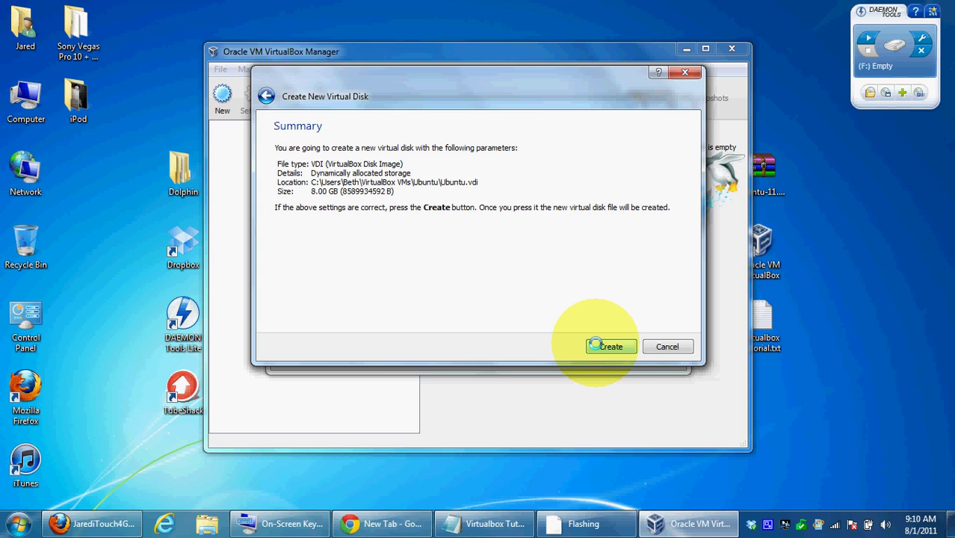
left_click(595, 345)
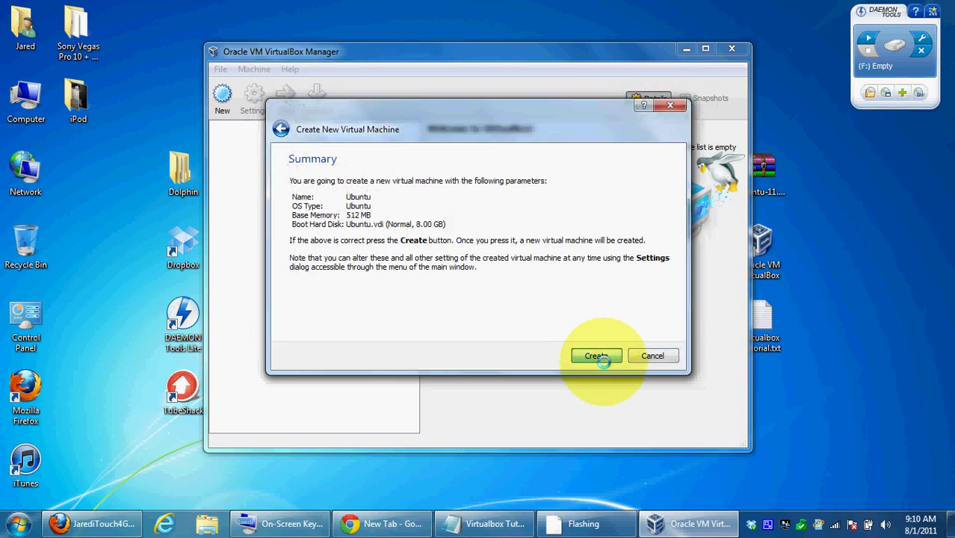
left_click(602, 356)
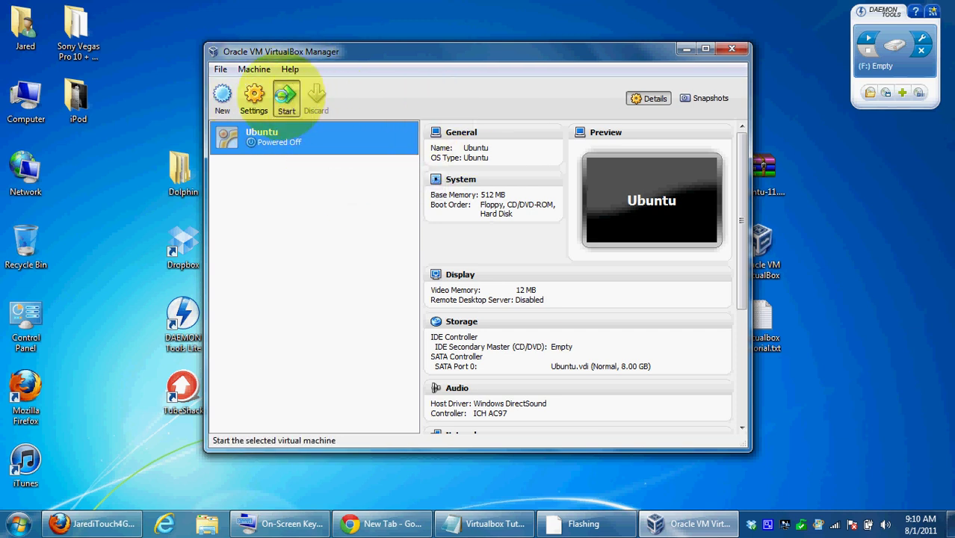
Start the Ubuntu virtual machine, proceeding past the keyboard capture notice and the First Run Wizard's welcome page.
left_click(284, 95)
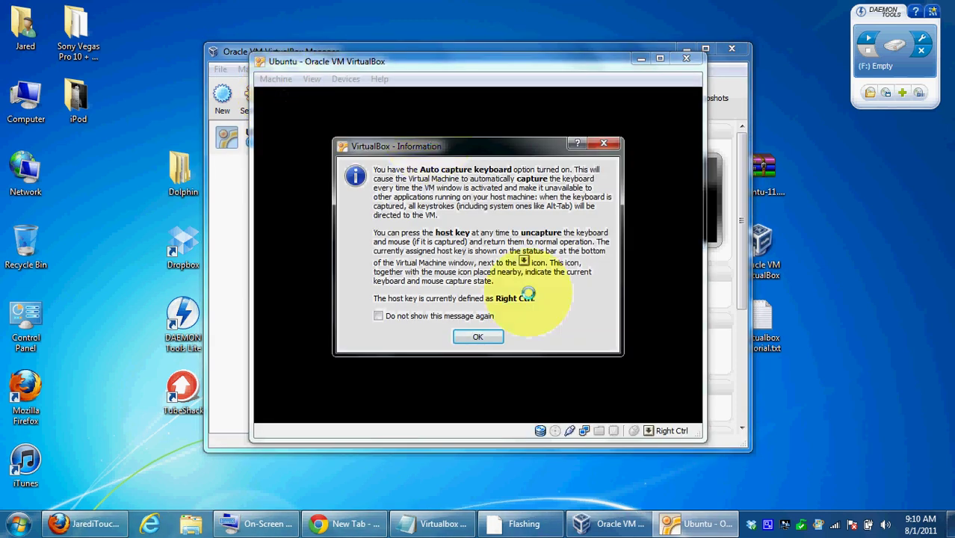
left_click(477, 337)
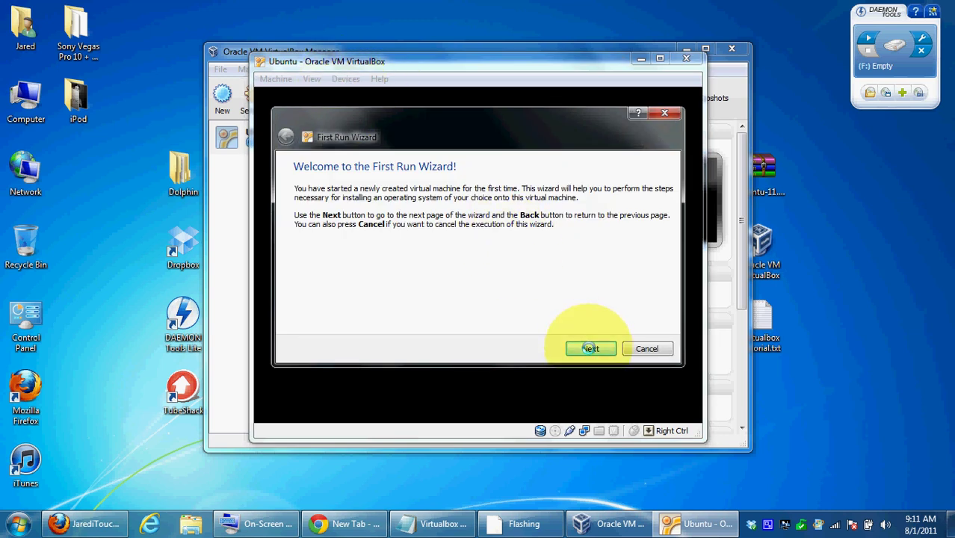
left_click(590, 349)
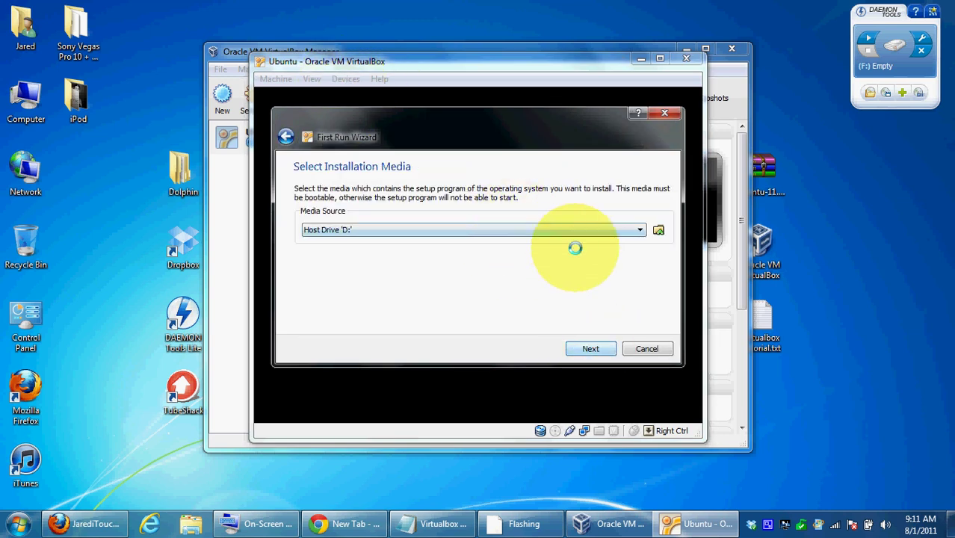
Choose ubuntu-11.04-desktop-i386.iso from the Desktop as the installation media and boot the virtual machine from it.
left_click(597, 231)
left_click(566, 242)
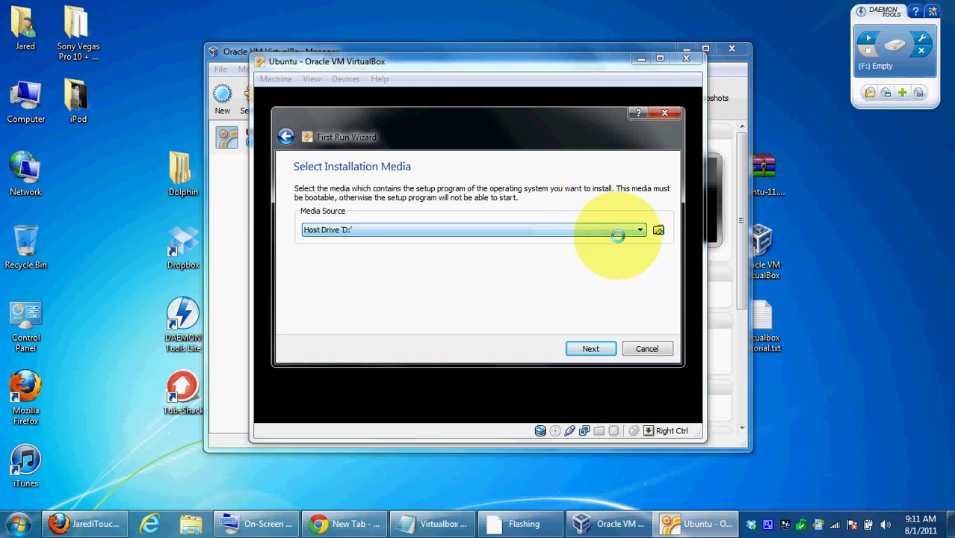
left_click(659, 229)
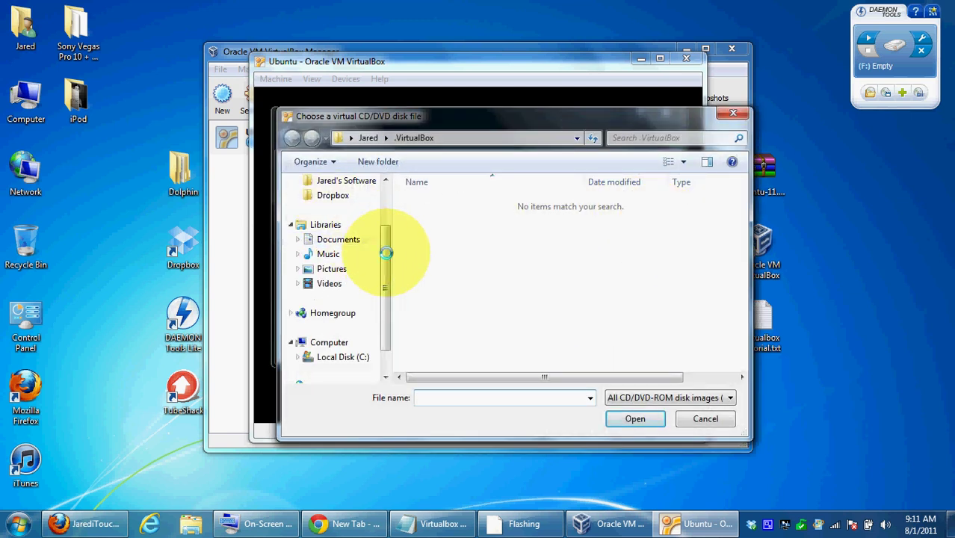
left_click_drag(385, 252, 396, 146)
left_click(332, 202)
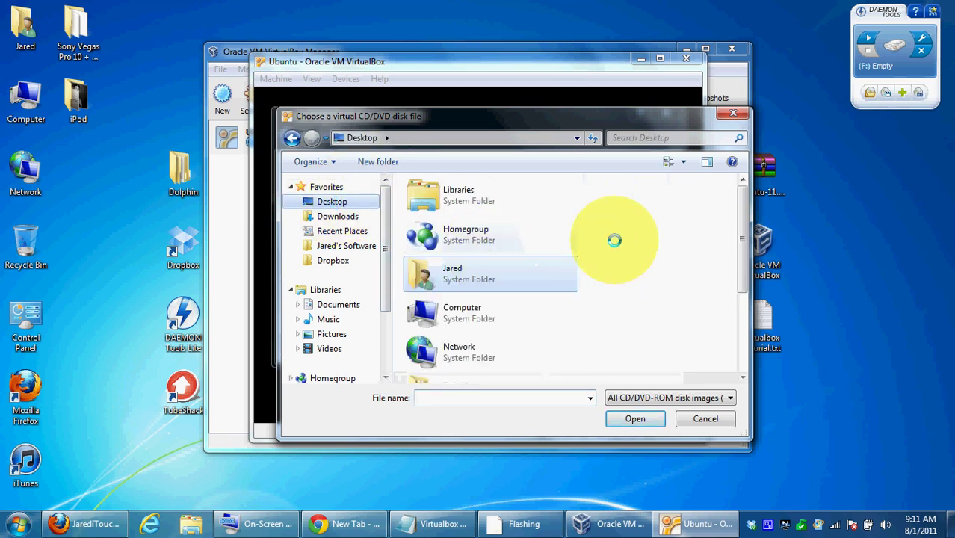
left_click_drag(742, 247, 740, 395)
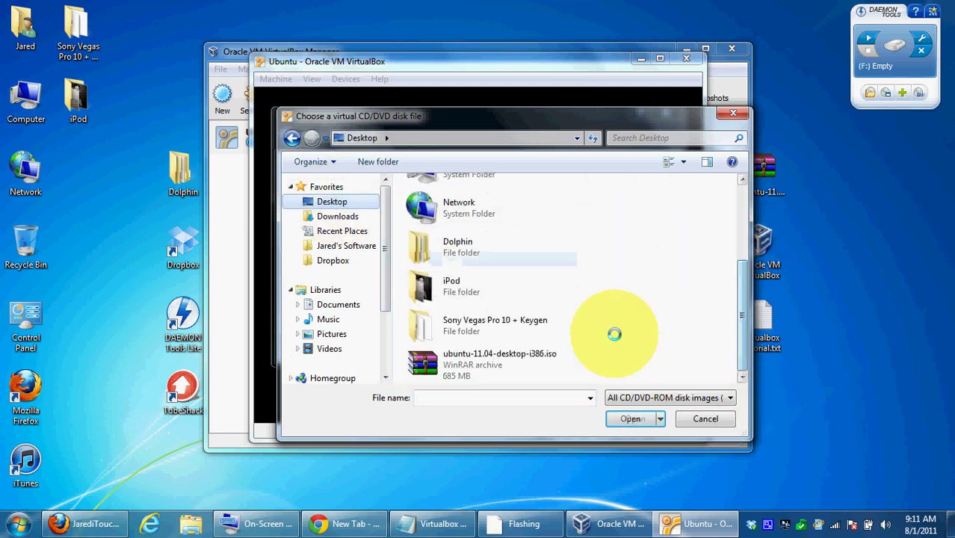
double_click(423, 365)
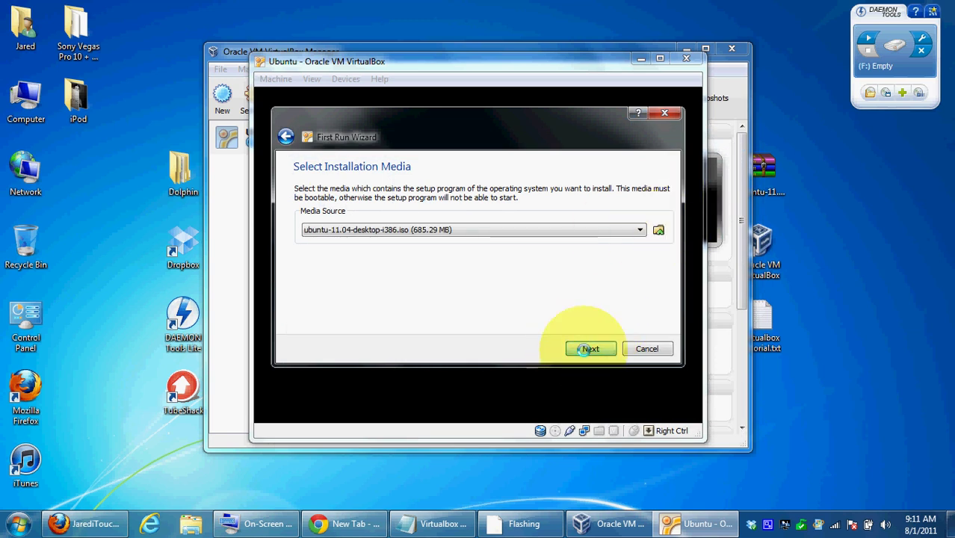
left_click(584, 350)
left_click(590, 349)
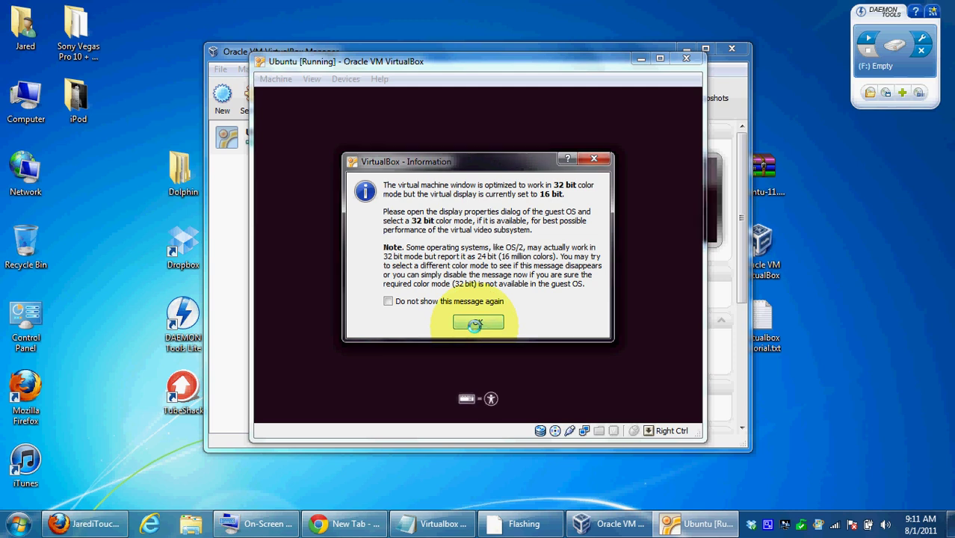
Dismiss the colour mode and mouse pointer integration notices during boot, and allow the virtual machine to capture the mouse.
left_click(475, 320)
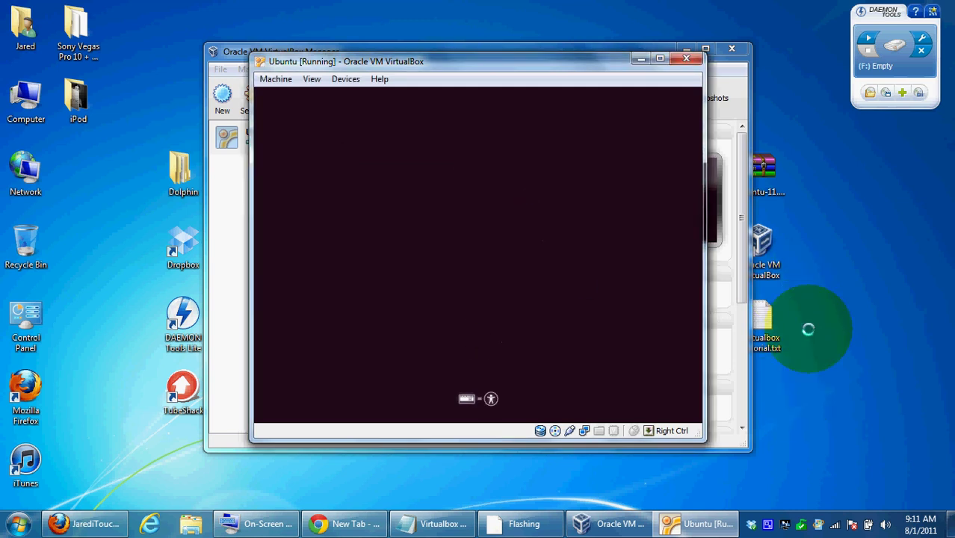
left_click(494, 283)
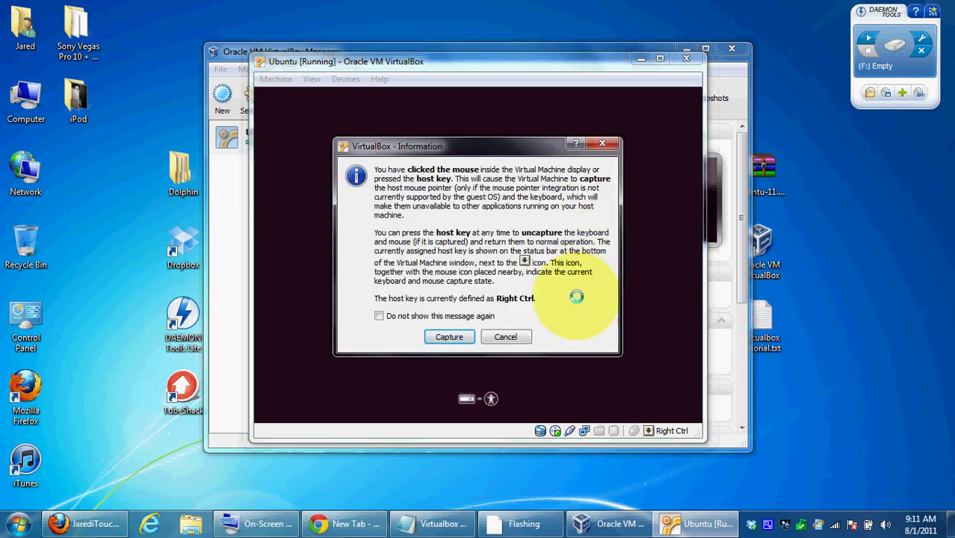
left_click(448, 338)
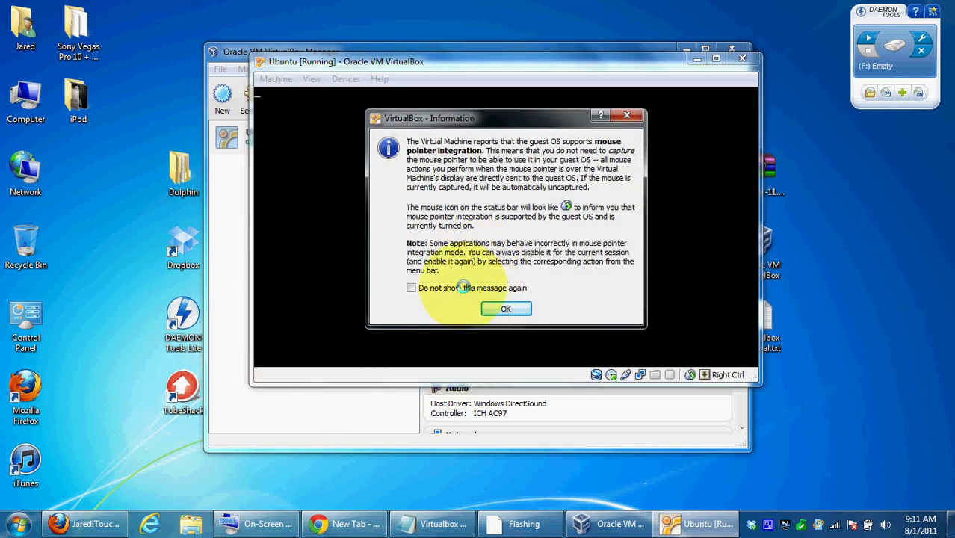
left_click(505, 308)
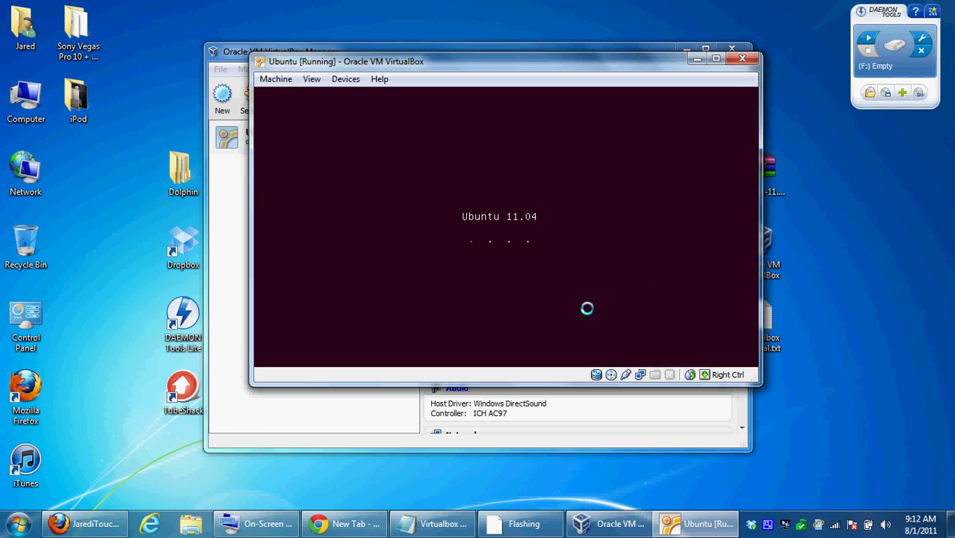
left_click(800, 527)
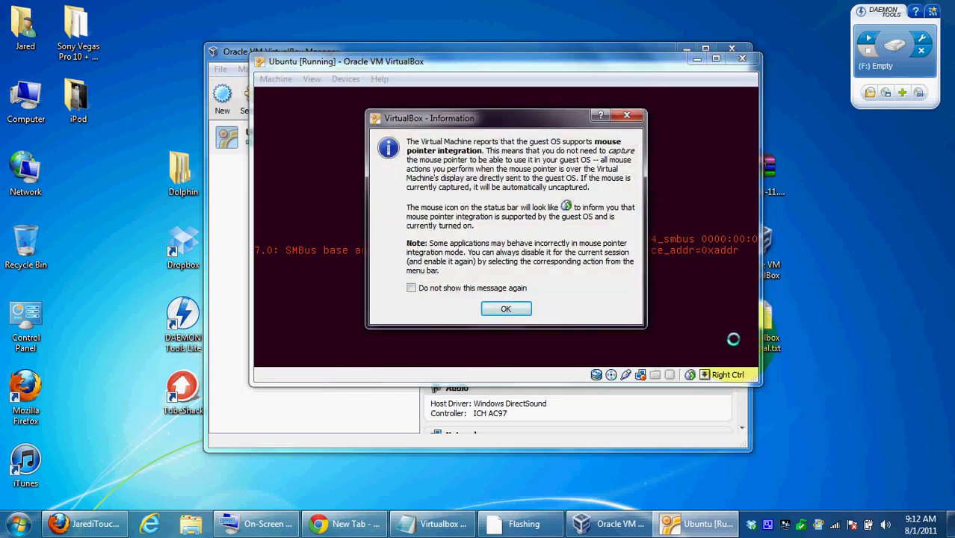
left_click(505, 309)
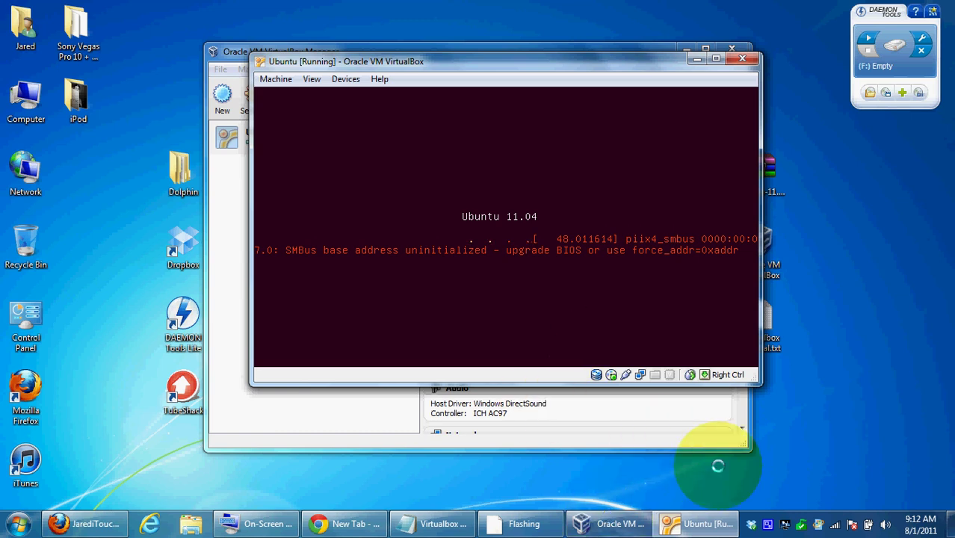
right_click(767, 524)
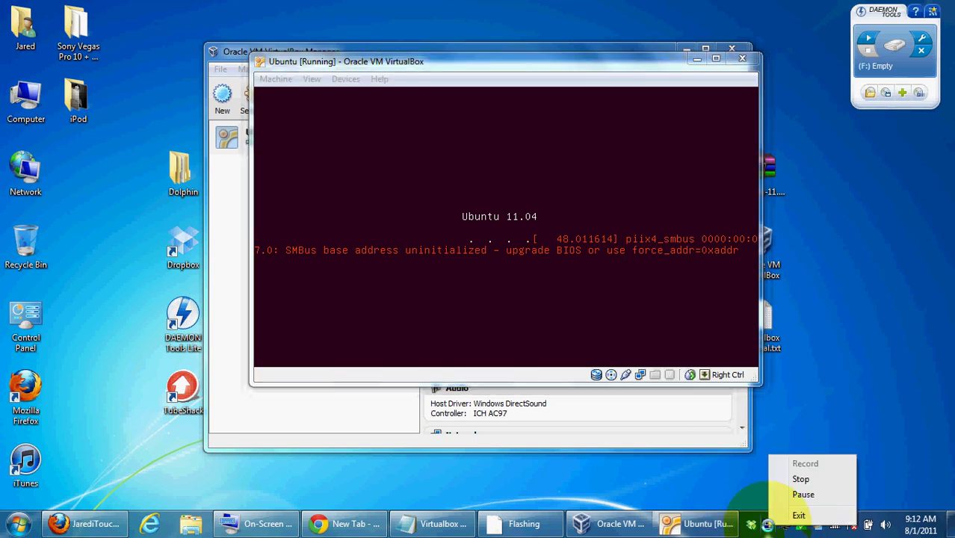
left_click(803, 494)
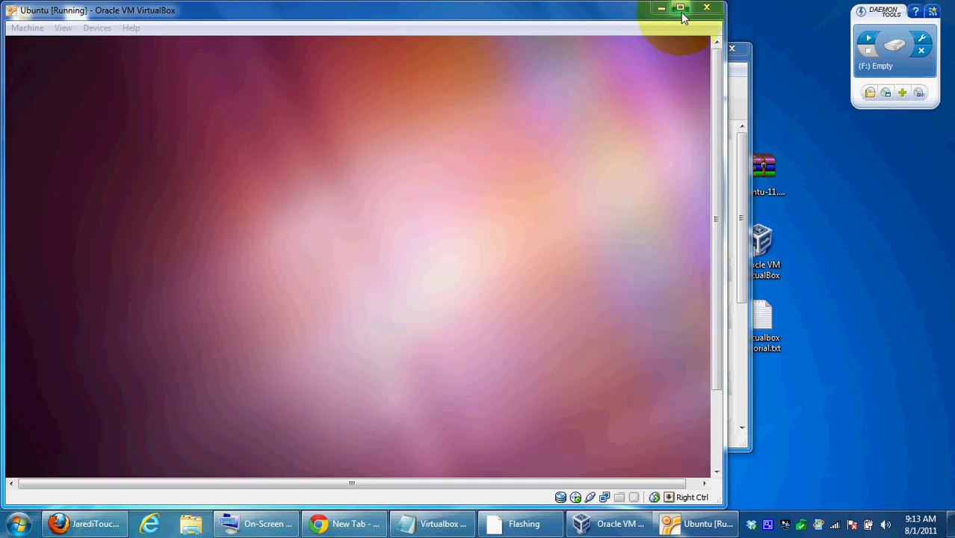
Maximize the Ubuntu virtual machine window while the guest desktop loads.
left_click(680, 7)
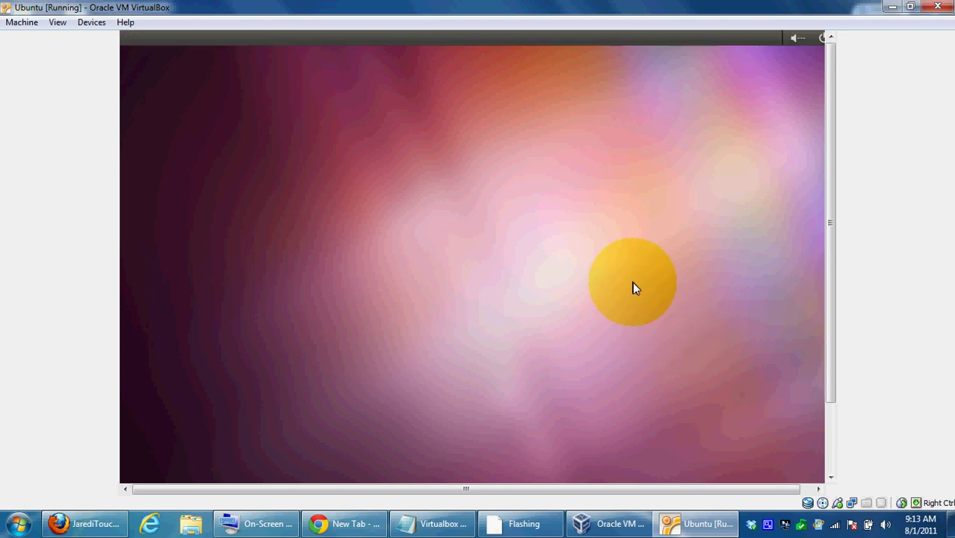
scroll(713, 487, "right", 1)
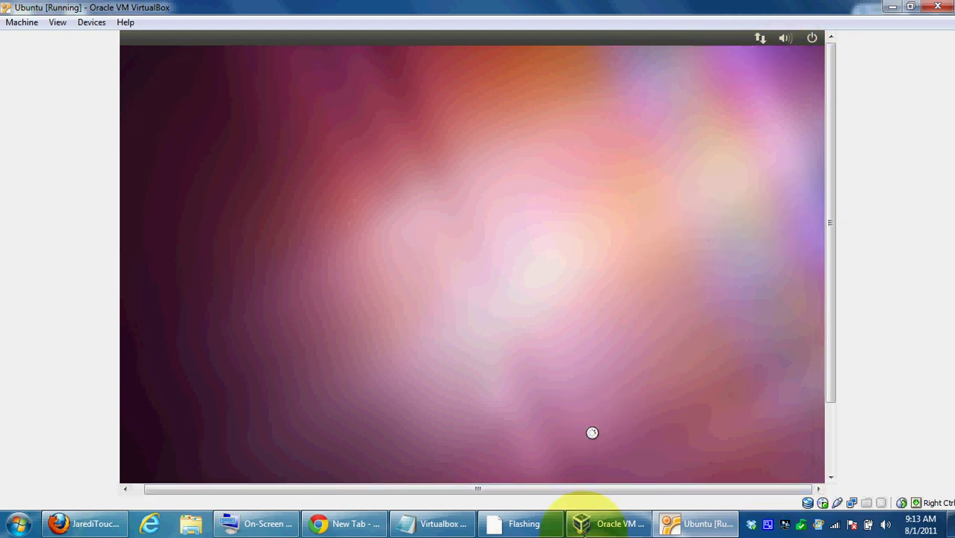
scroll(578, 490, "left", 1)
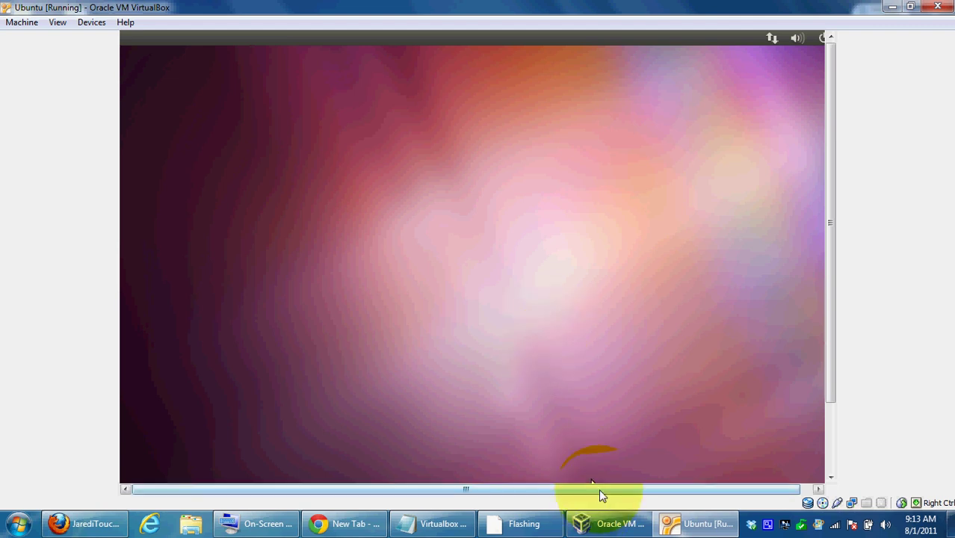
scroll(642, 490, "right", 1)
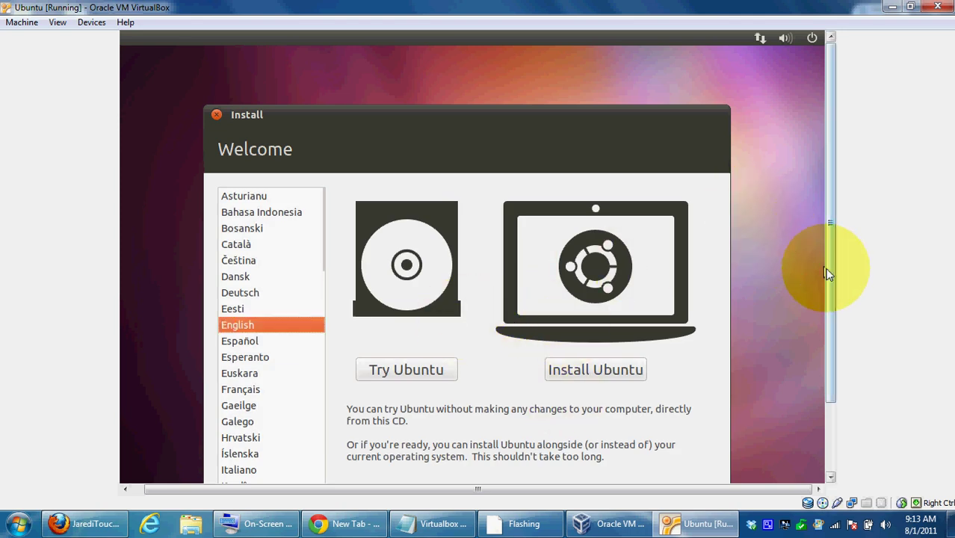
Choose to install Ubuntu and proceed to drive allocation without selecting update downloads or third-party software.
left_click_drag(828, 268, 832, 337)
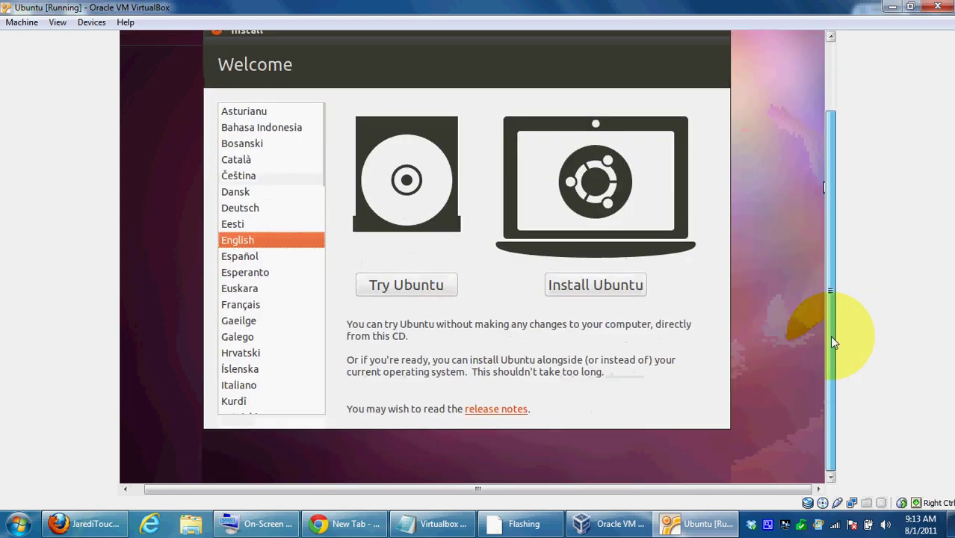
left_click(609, 285)
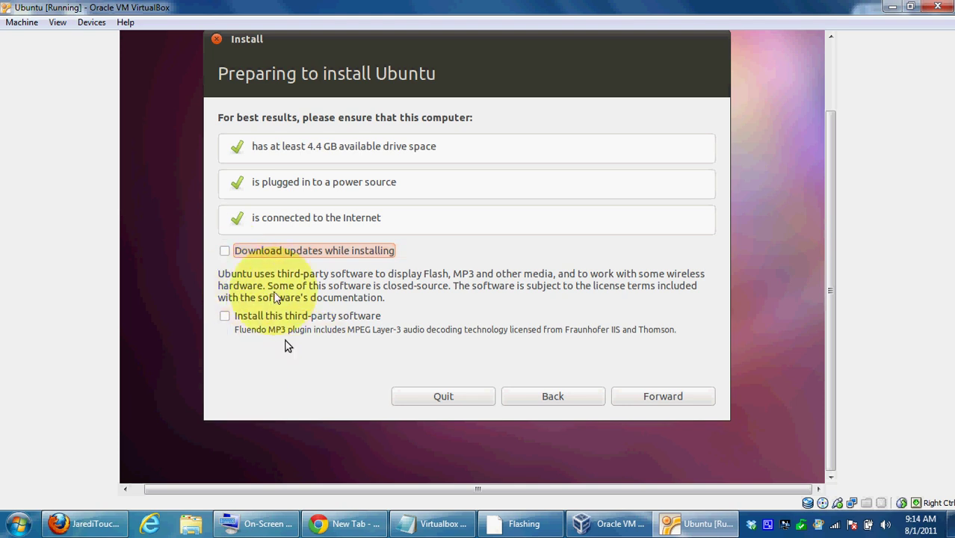
left_click(656, 400)
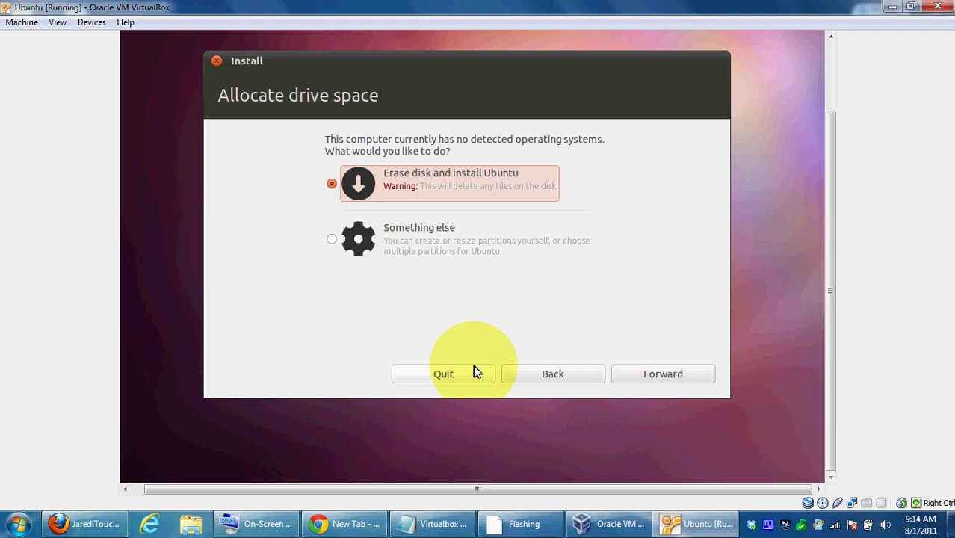
Quit the Ubuntu installation from the drive allocation page and confirm quitting.
left_click(451, 384)
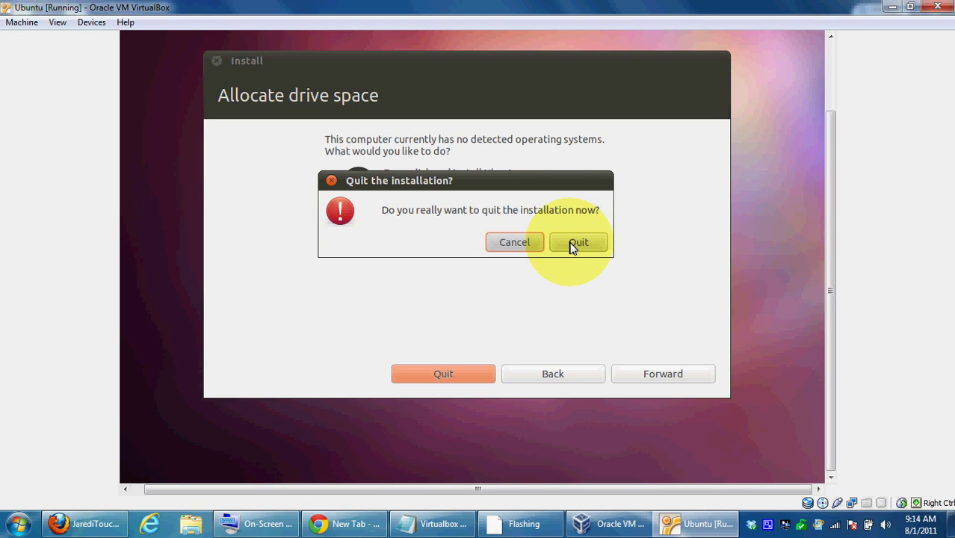
left_click(572, 245)
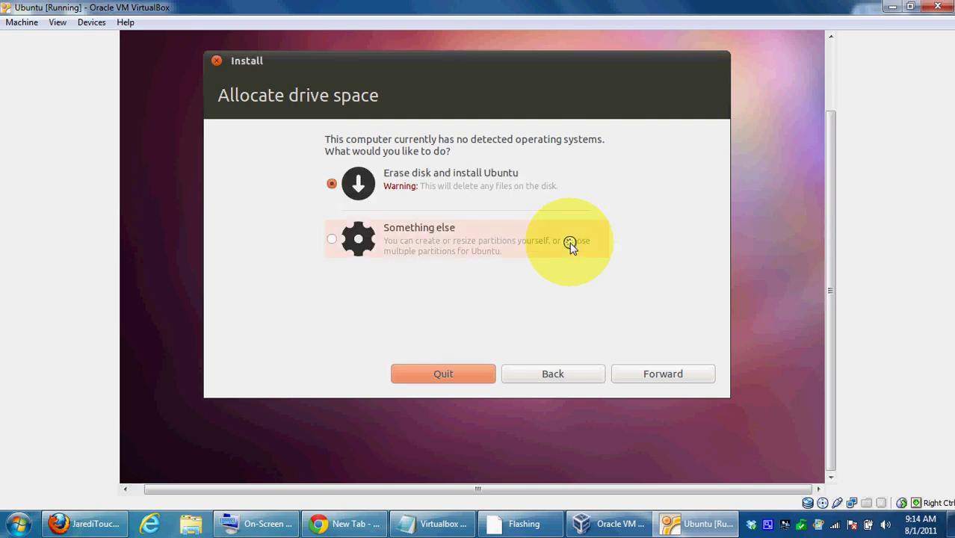